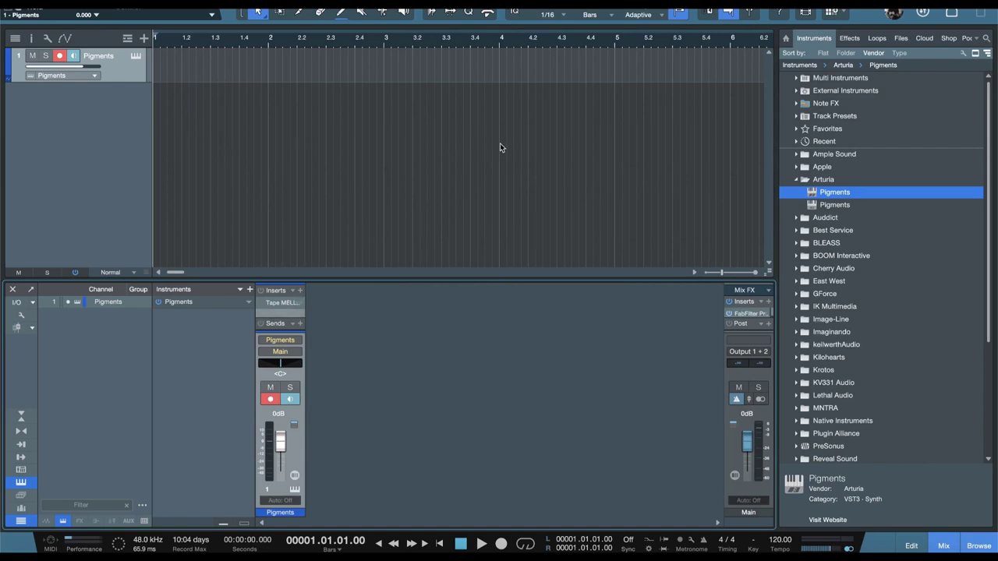
Open the Tape MELLO-FI editor and move it up and to the right.
{"action": "left_click", "coordinate": [278, 303]}
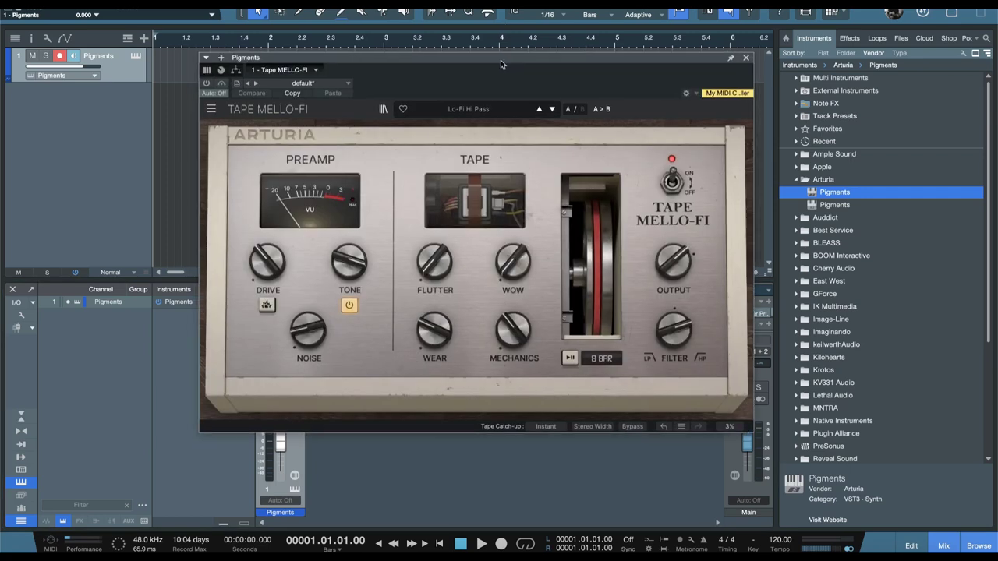
{"action": "left_click_drag", "start_coordinate": [498, 53], "coordinate": [575, 30]}
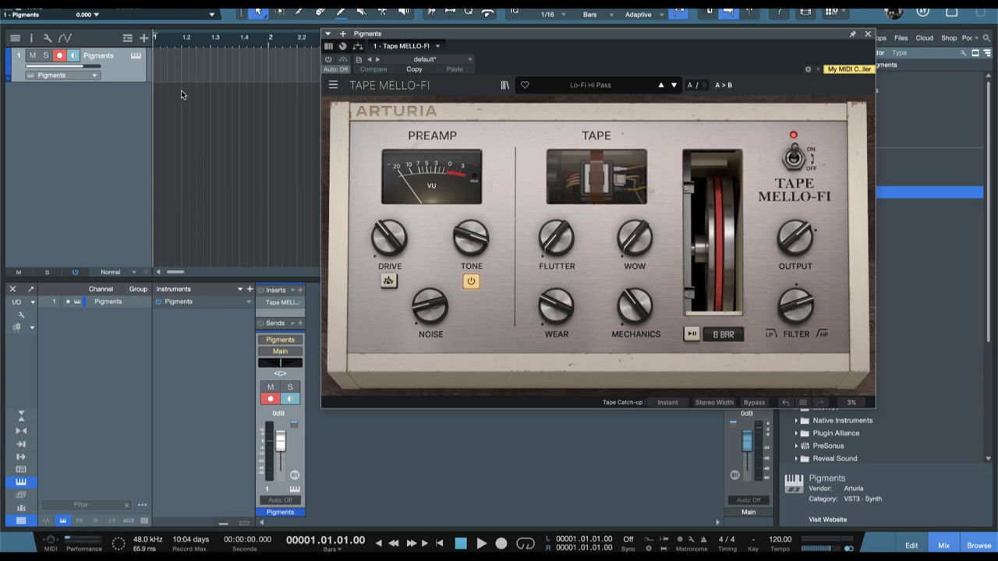
Enable the Tape MELLO-FI insert and load its 1920 preset.
{"action": "left_click", "coordinate": [260, 303]}
{"action": "left_click", "coordinate": [593, 85]}
{"action": "left_click", "coordinate": [678, 103]}
Turn Drive to 100% and Noise down to about -32 dB, then bypass the effect.
{"action": "mouse_move", "coordinate": [389, 237]}
{"action": "left_mouse_down"}
{"action": "mouse_move", "coordinate": [389, 218]}
{"action": "mouse_move", "coordinate": [389, 265]}
{"action": "mouse_move", "coordinate": [471, 239]}
{"action": "left_mouse_up"}
{"action": "left_click_drag", "start_coordinate": [431, 306], "coordinate": [430, 328]}
{"action": "left_click", "coordinate": [261, 302]}
Re-enable Tape MELLO-FI with Noise about -60 dB, Drive 28% and Wow 75%.
{"action": "left_click", "coordinate": [260, 302]}
{"action": "mouse_move", "coordinate": [438, 315]}
{"action": "left_mouse_down"}
{"action": "mouse_move", "coordinate": [437, 347]}
{"action": "mouse_move", "coordinate": [436, 314]}
{"action": "left_mouse_up"}
{"action": "mouse_move", "coordinate": [390, 236]}
{"action": "left_mouse_down"}
{"action": "mouse_move", "coordinate": [389, 189]}
{"action": "mouse_move", "coordinate": [390, 226]}
{"action": "mouse_move", "coordinate": [390, 217]}
{"action": "left_mouse_up"}
{"action": "left_click_drag", "start_coordinate": [626, 247], "coordinate": [626, 234]}
{"action": "left_click_drag", "start_coordinate": [626, 233], "coordinate": [621, 272]}
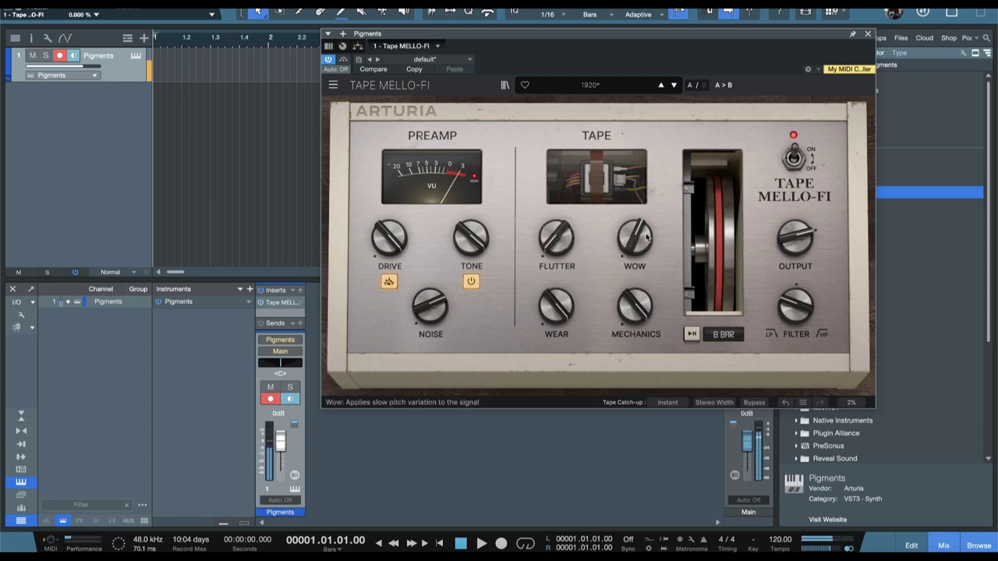
Load the Analog Tape preset and compare it bypassed versus active.
{"action": "left_click", "coordinate": [675, 85]}
{"action": "left_click", "coordinate": [261, 302]}
{"action": "left_click", "coordinate": [262, 304]}
Load the BFG Lead sound from the Lead category in Pigments.
{"action": "left_click", "coordinate": [138, 53]}
{"action": "left_click", "coordinate": [491, 60]}
{"action": "left_click", "coordinate": [605, 163]}
{"action": "left_click", "coordinate": [860, 11]}
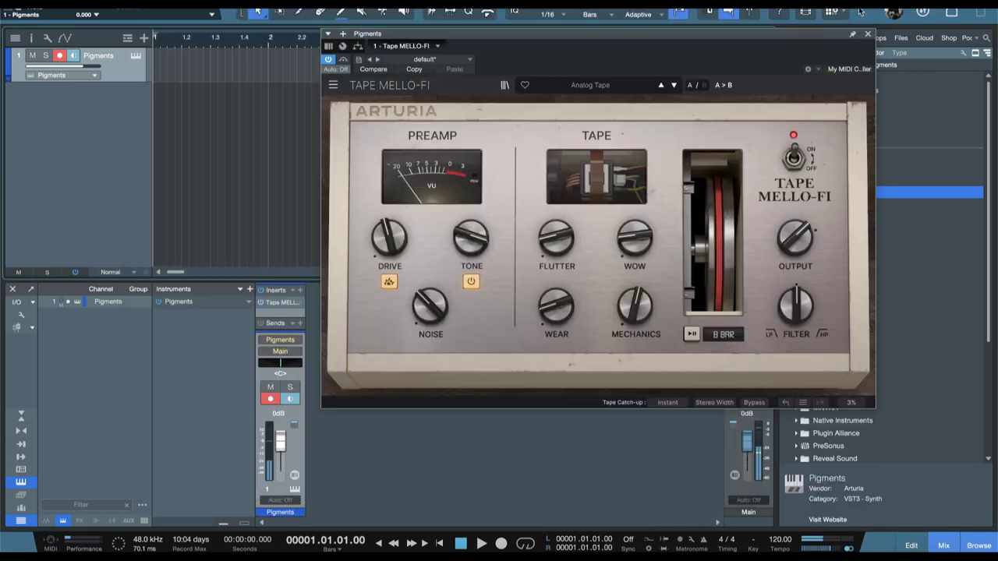
Turn Tape MELLO-FI back on and load Crispy Rain, then step to Grainy Hi-Pass.
{"action": "left_click", "coordinate": [261, 302]}
{"action": "left_click", "coordinate": [592, 86]}
{"action": "left_click", "coordinate": [683, 153]}
{"action": "left_click", "coordinate": [674, 86]}
{"action": "left_click", "coordinate": [674, 85]}
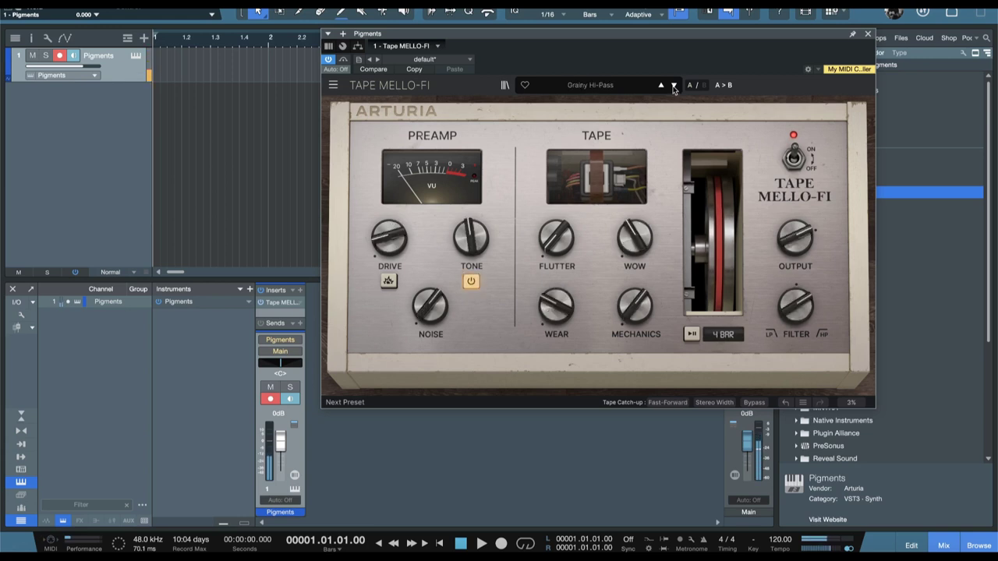